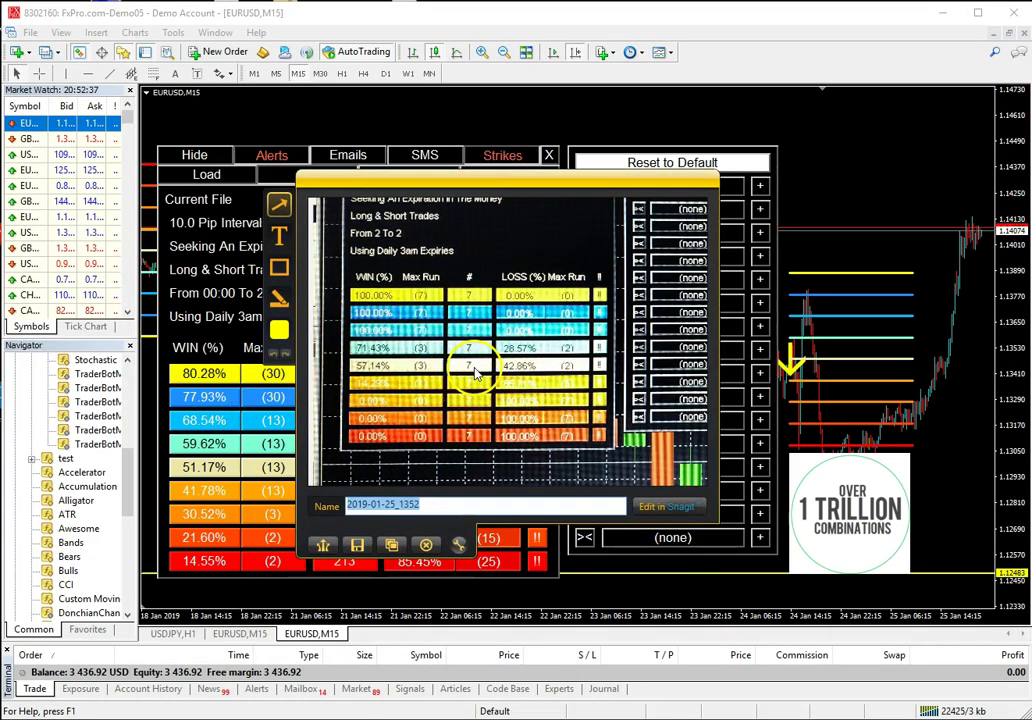
# Dismiss the screen capture preview and delete the TraderBotMarketplace Tool Suite V3 indicator from the EURUSD M15 chart
pyautogui.moveTo(502, 173); pyautogui.dragTo(635, 228)
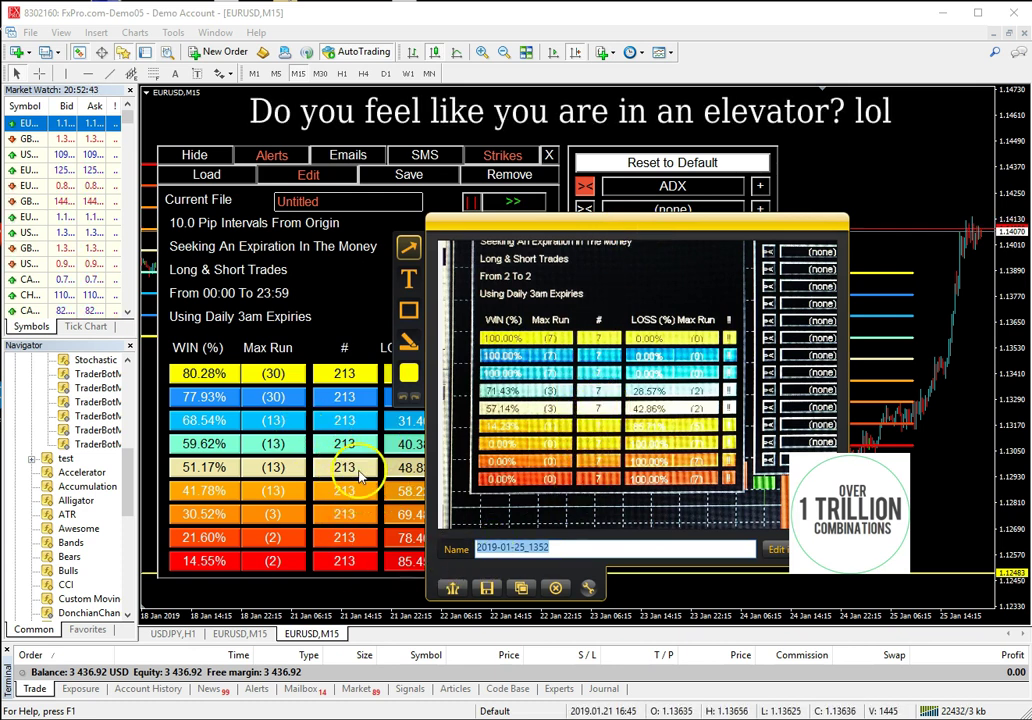
pyautogui.click(555, 588)
pyautogui.rightClick(827, 138)
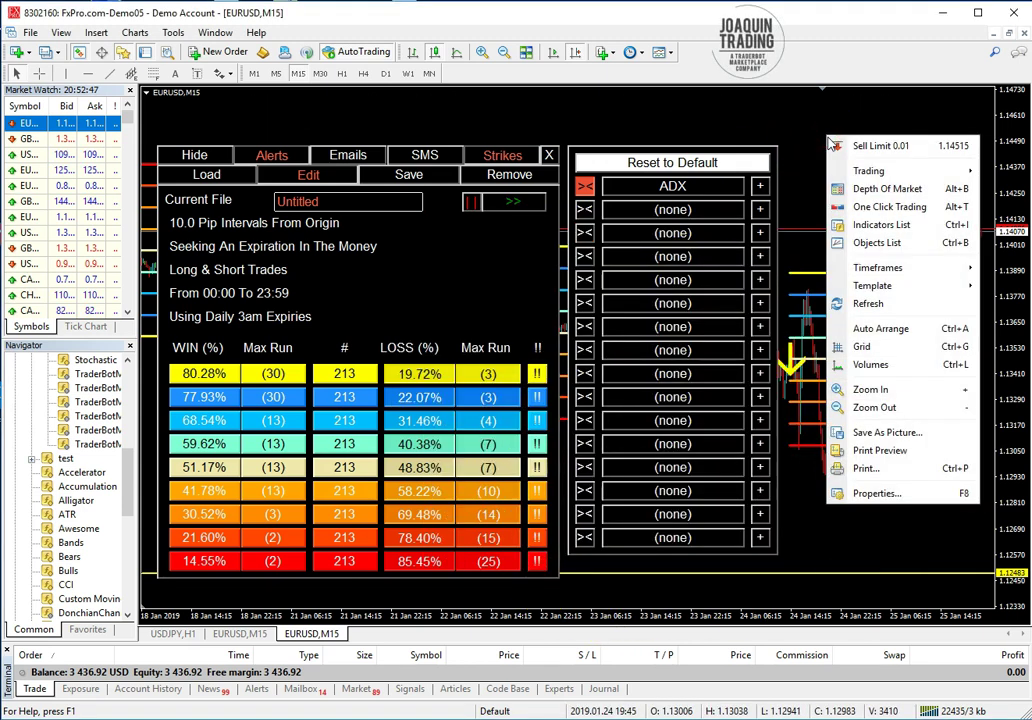
pyautogui.click(878, 224)
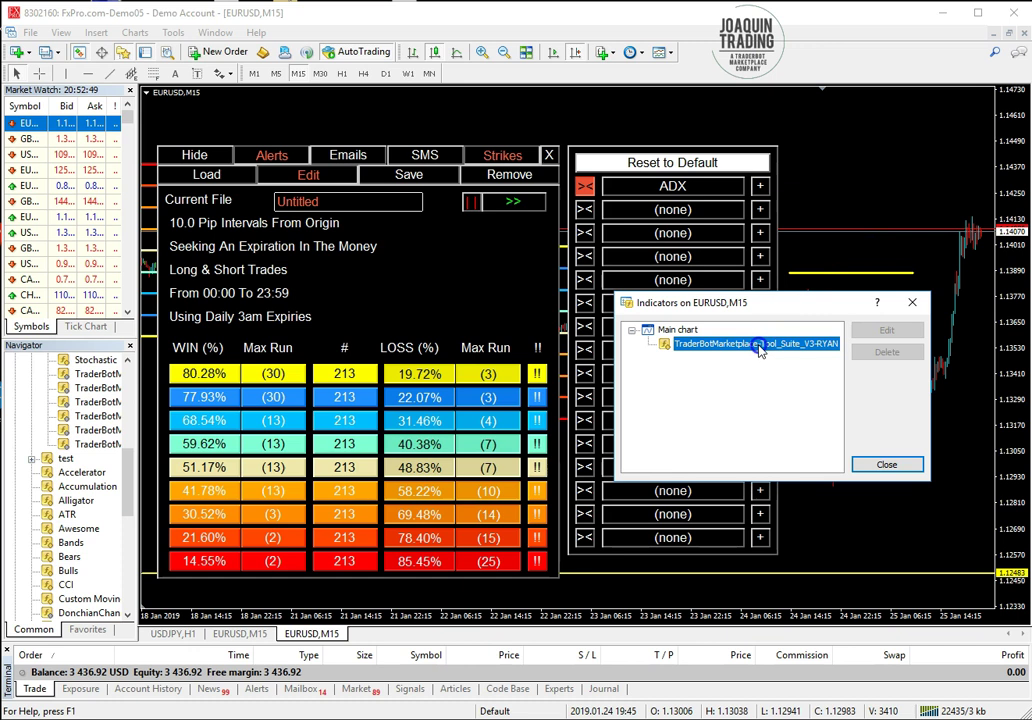
pyautogui.click(886, 352)
pyautogui.click(884, 464)
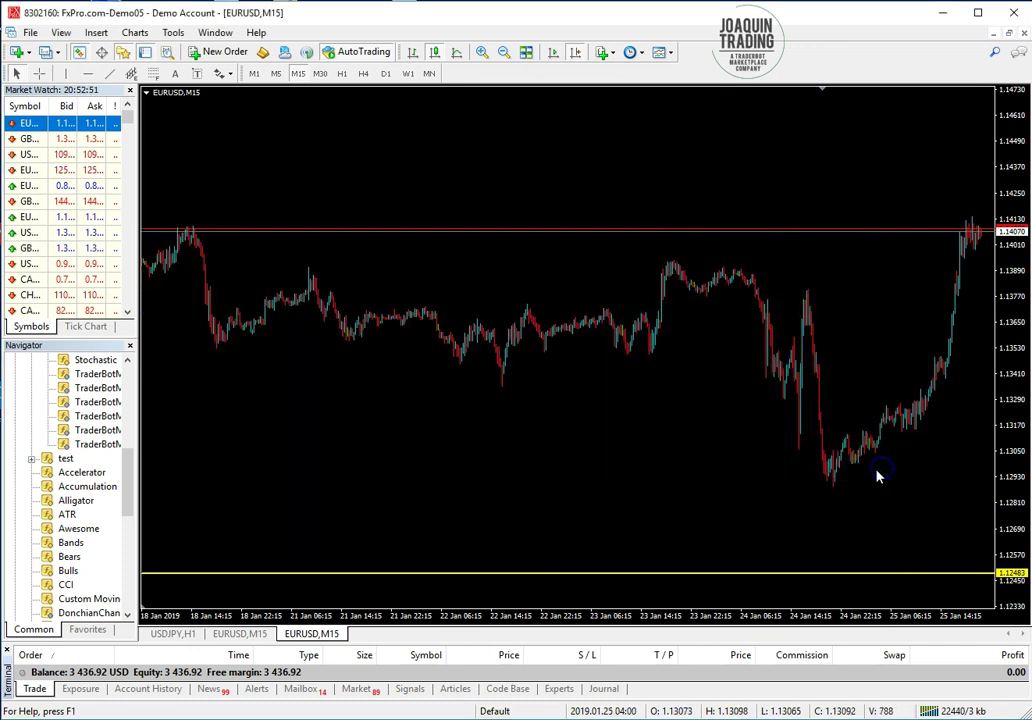
pyautogui.click(825, 436)
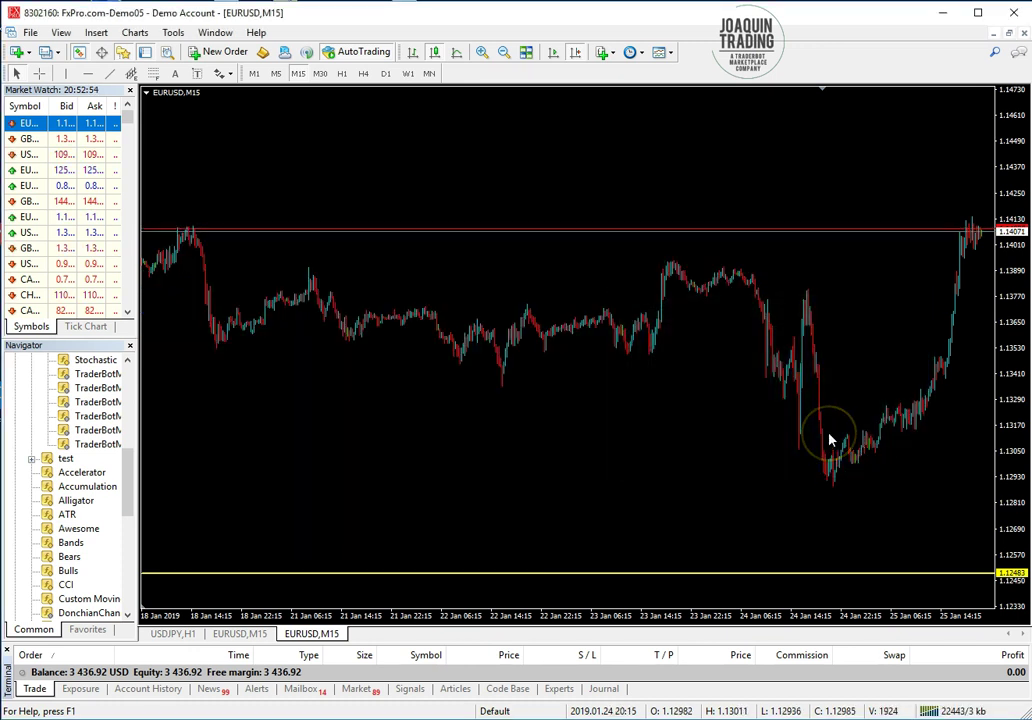
# Open the History Center and browse its symbol groups, including French Shares and Forex Majors
pyautogui.click(174, 33)
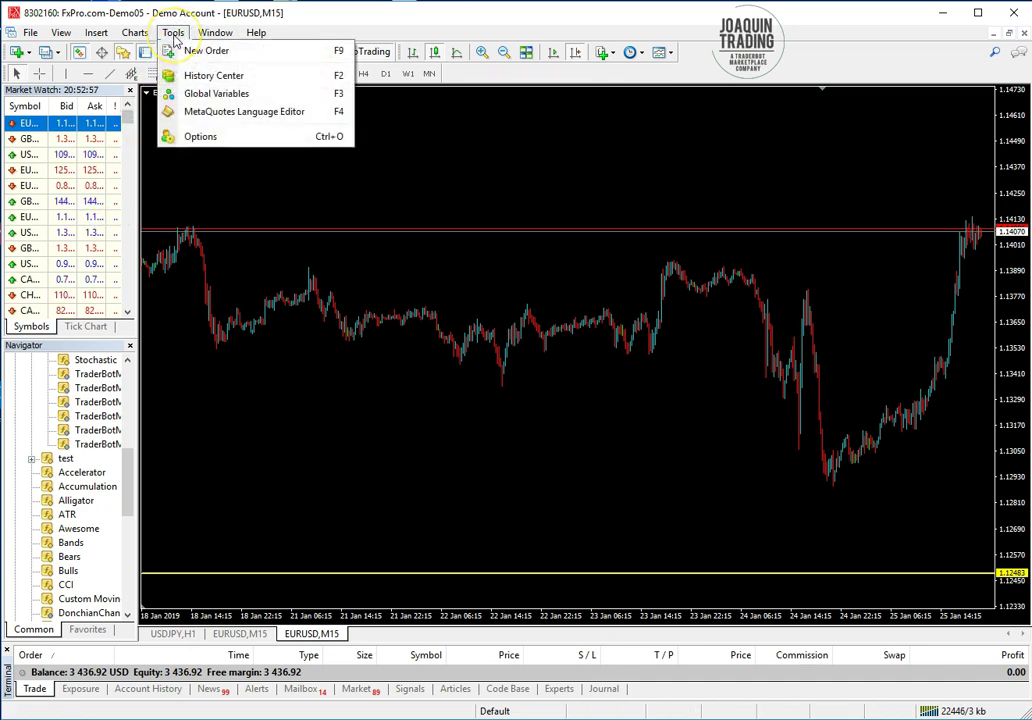
pyautogui.click(190, 75)
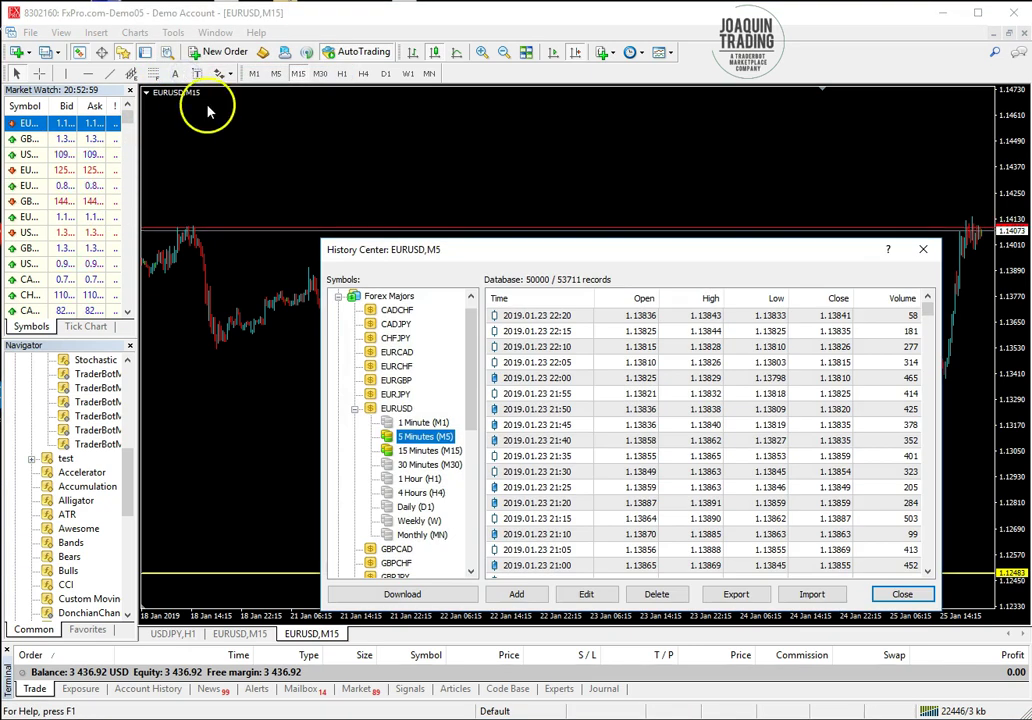
pyautogui.moveTo(500, 238); pyautogui.dragTo(442, 118)
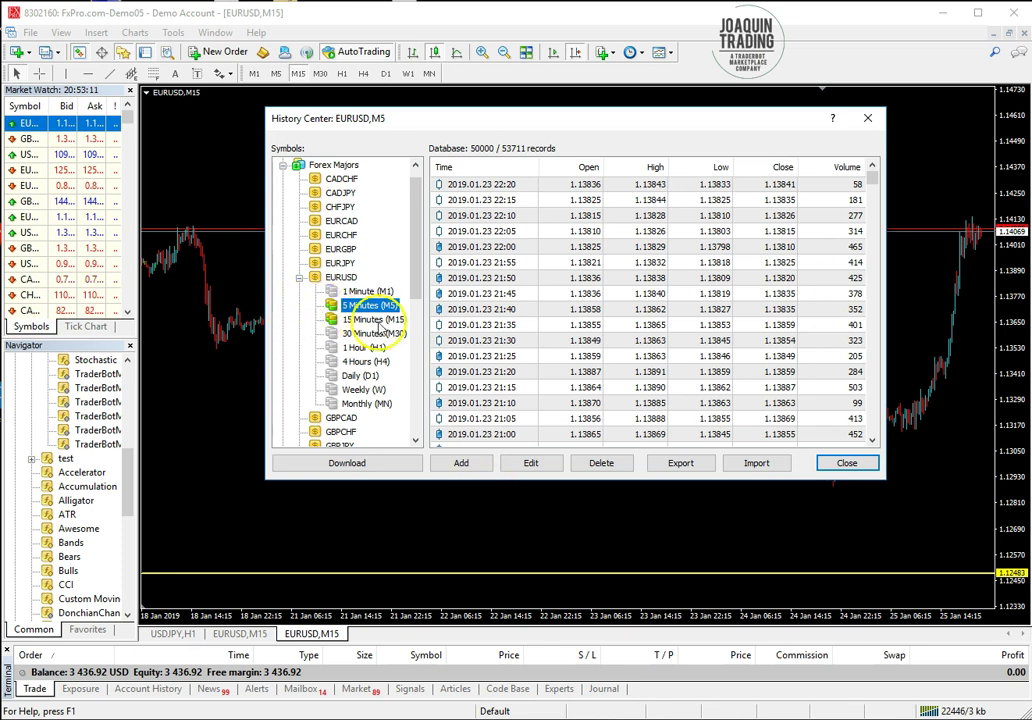
pyautogui.scroll(-8, 352, 310)
pyautogui.click(283, 347)
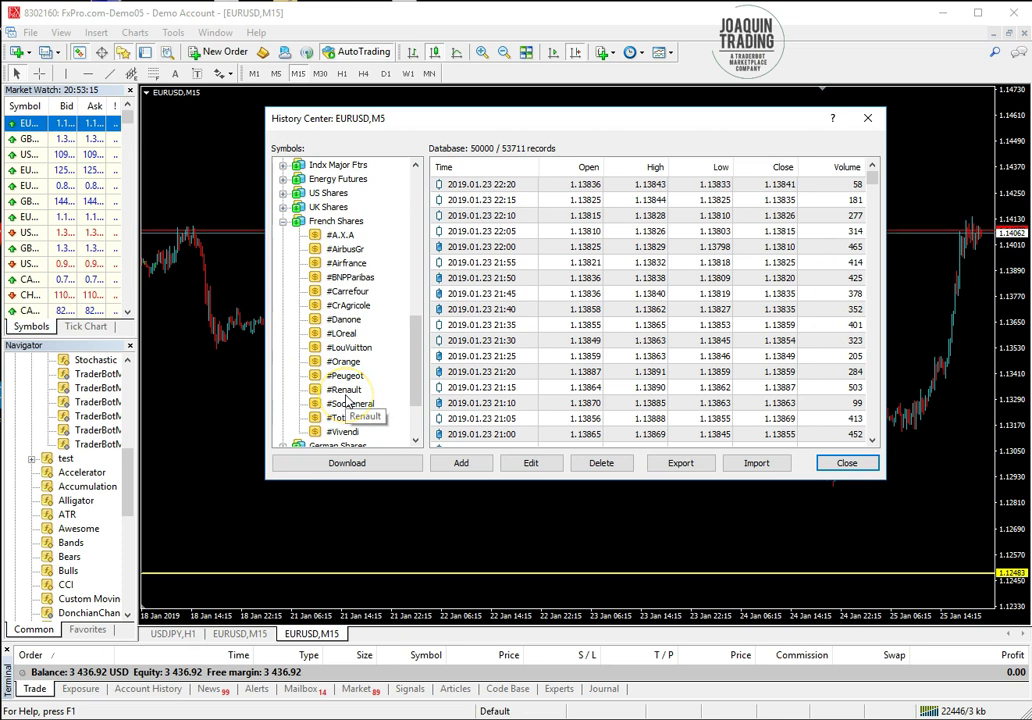
pyautogui.scroll(10, 362, 370)
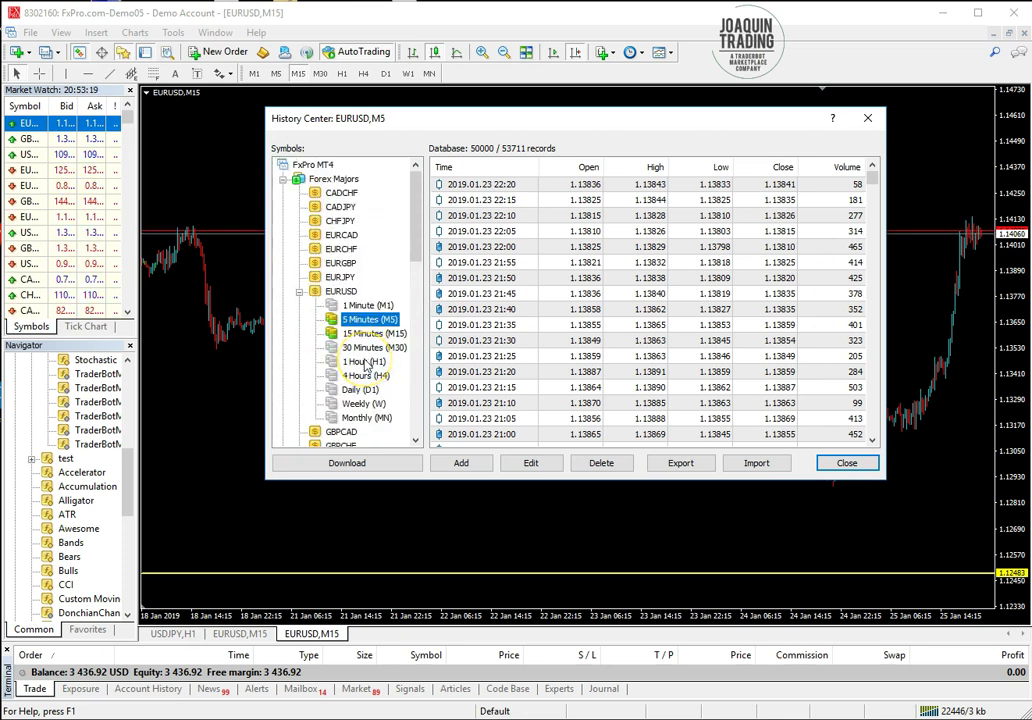
# View the CADCHF history records for the 1-minute, 15-minute and 5-minute periods
pyautogui.doubleClick(341, 193)
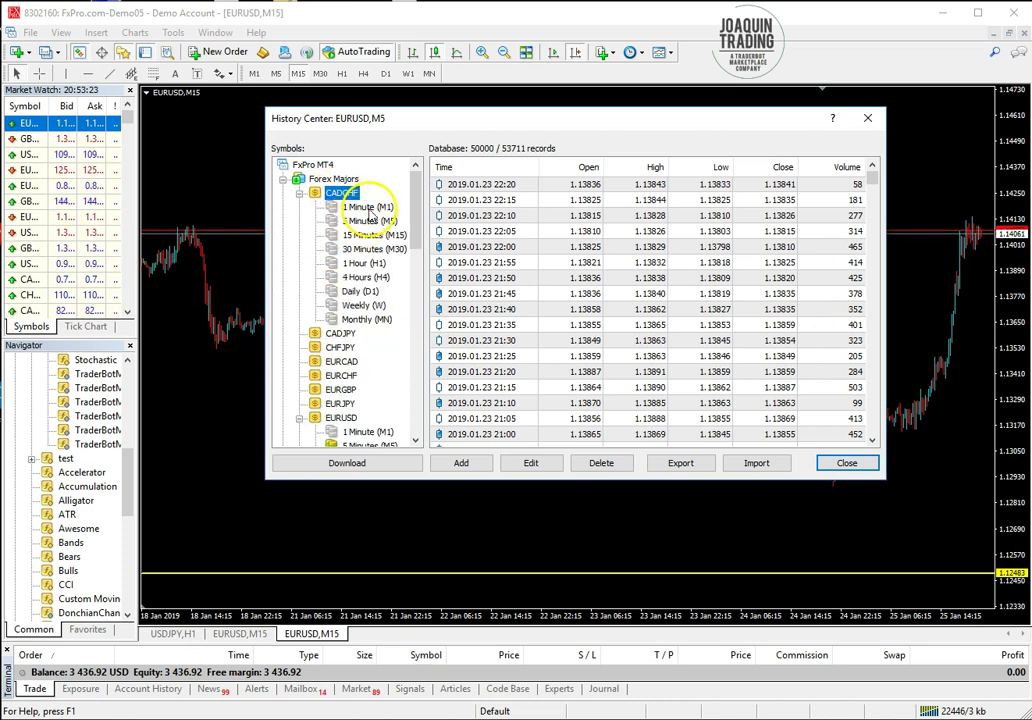
pyautogui.click(366, 207)
pyautogui.doubleClick(368, 208)
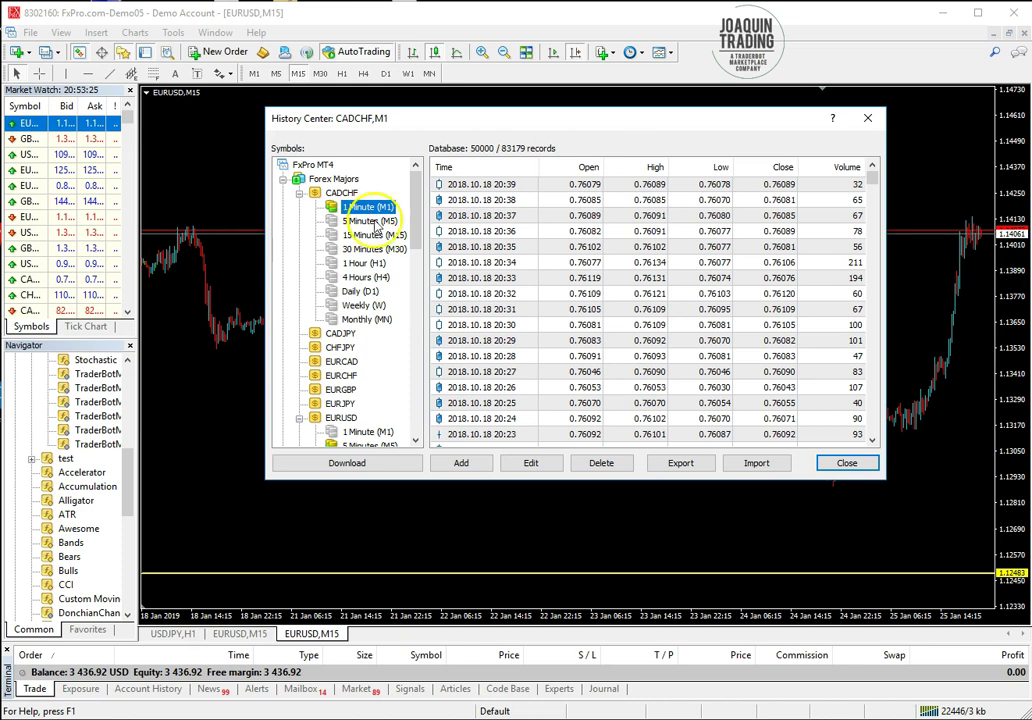
pyautogui.doubleClick(368, 236)
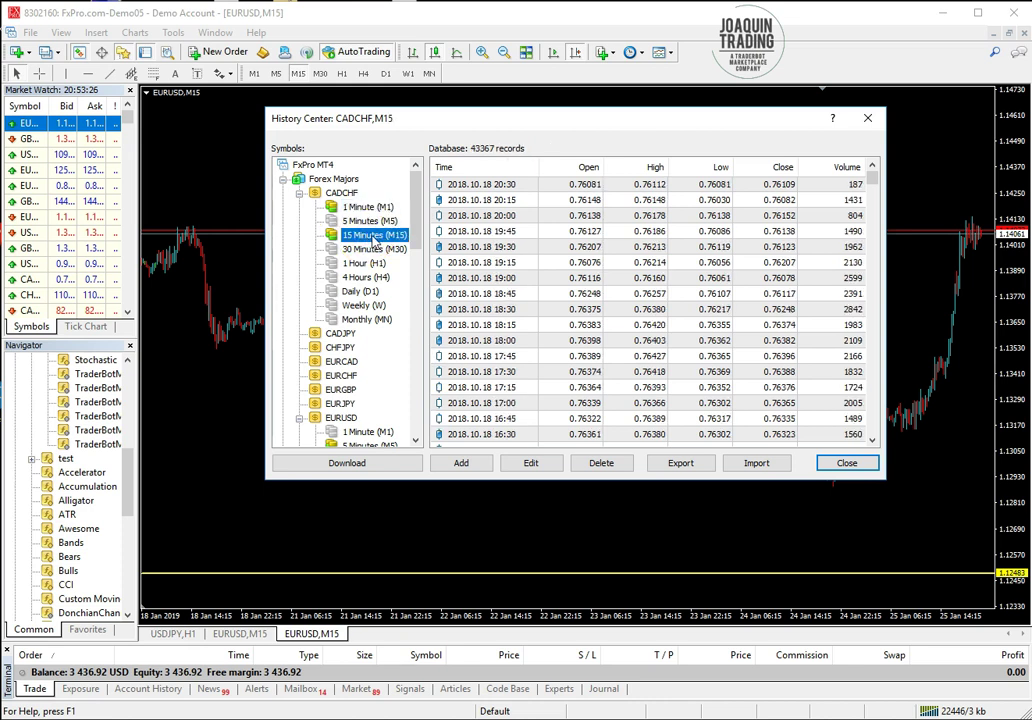
pyautogui.doubleClick(377, 222)
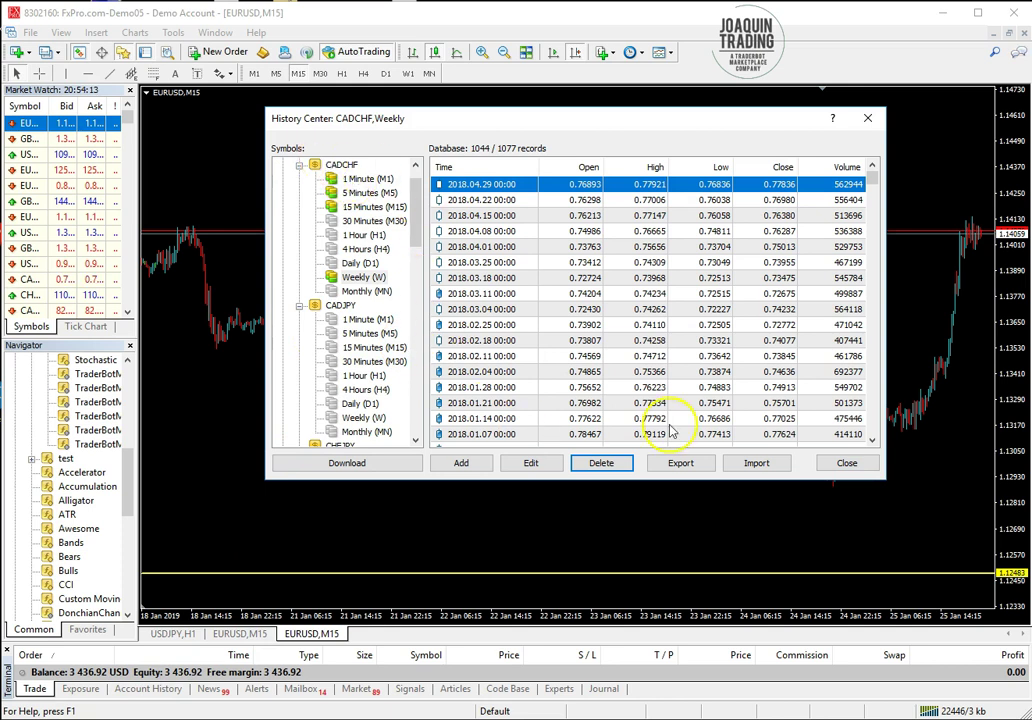
# Delete the CADCHF weekly history records from 2018.04.29 back to December 2017, plus those of August and mid-September 2017
pyautogui.click(617, 463)
pyautogui.click(617, 463)
pyautogui.click(617, 463)
pyautogui.click(617, 463)
pyautogui.click(617, 463)
pyautogui.click(618, 465)
pyautogui.click(618, 465)
pyautogui.click(618, 465)
pyautogui.click(618, 465)
pyautogui.click(618, 465)
pyautogui.click(618, 465)
pyautogui.click(618, 465)
pyautogui.click(618, 465)
pyautogui.click(618, 465)
pyautogui.click(618, 465)
pyautogui.click(618, 465)
pyautogui.click(618, 465)
pyautogui.click(618, 465)
pyautogui.click(618, 465)
pyautogui.click(618, 465)
pyautogui.click(610, 373)
pyautogui.click(610, 467)
pyautogui.click(610, 467)
pyautogui.click(610, 467)
pyautogui.click(608, 466)
pyautogui.click(608, 466)
pyautogui.click(608, 466)
pyautogui.click(608, 466)
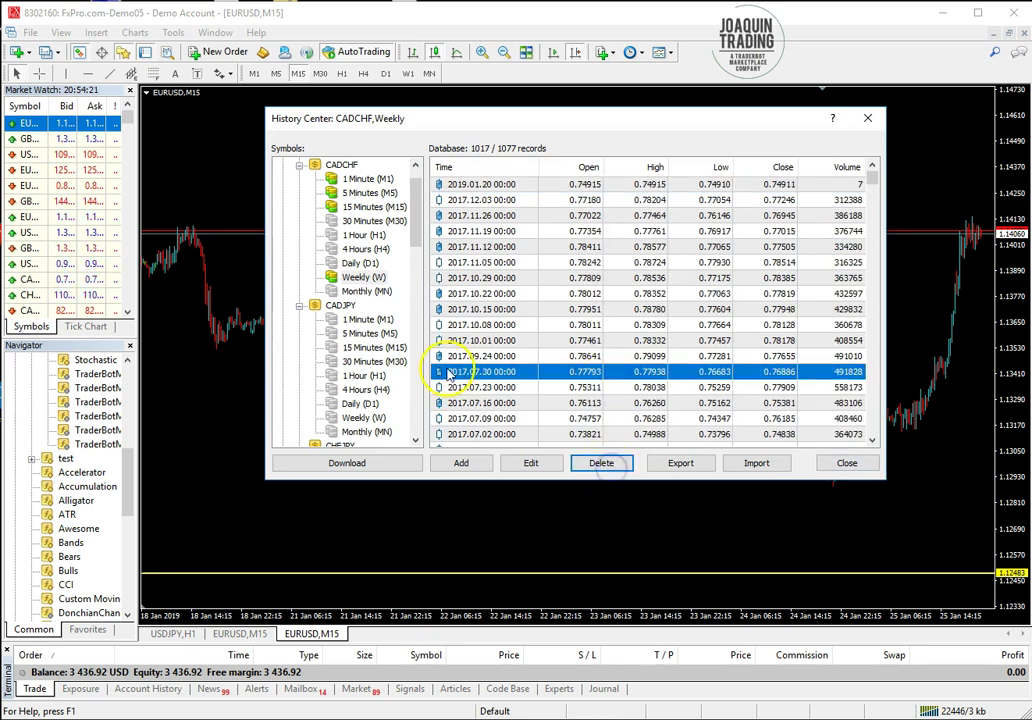
pyautogui.click(362, 465)
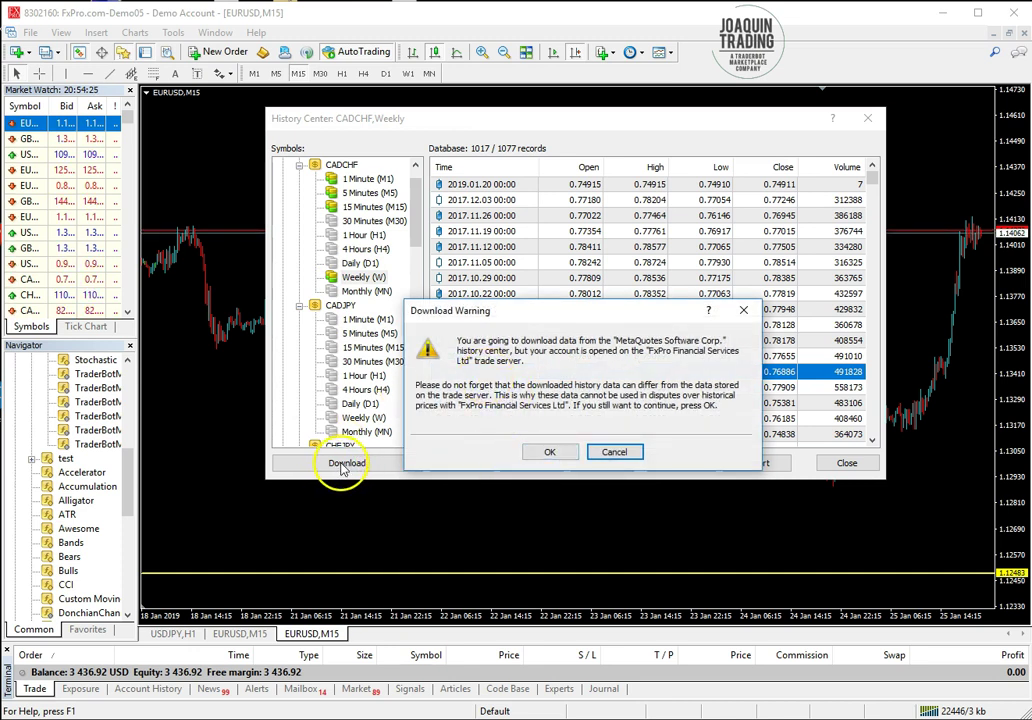
pyautogui.click(552, 454)
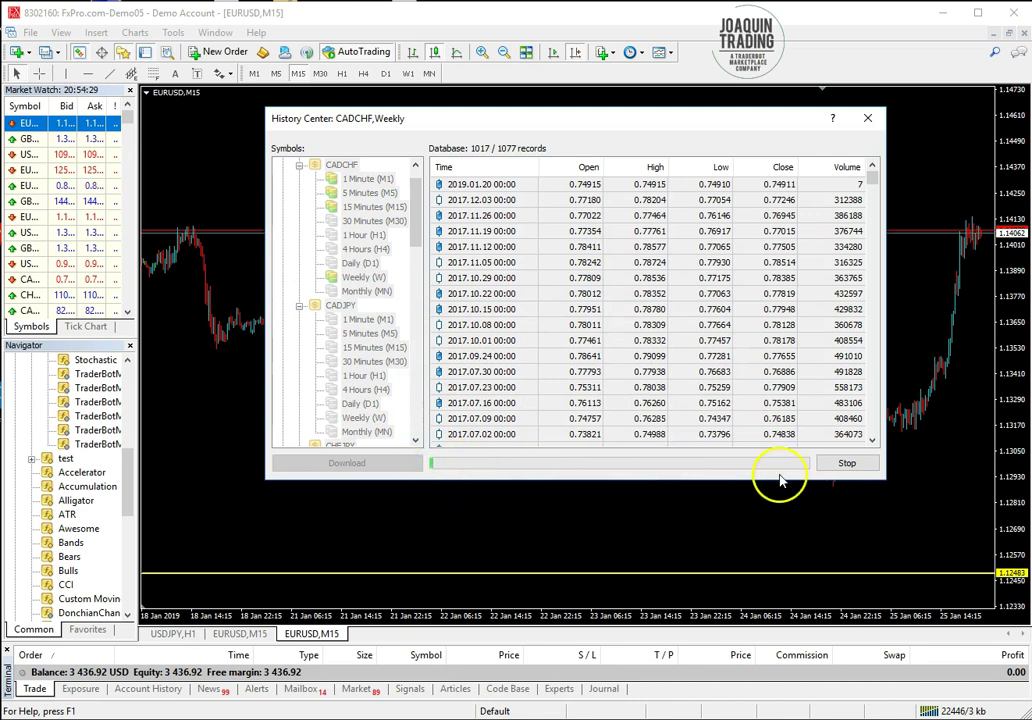
pyautogui.click(847, 463)
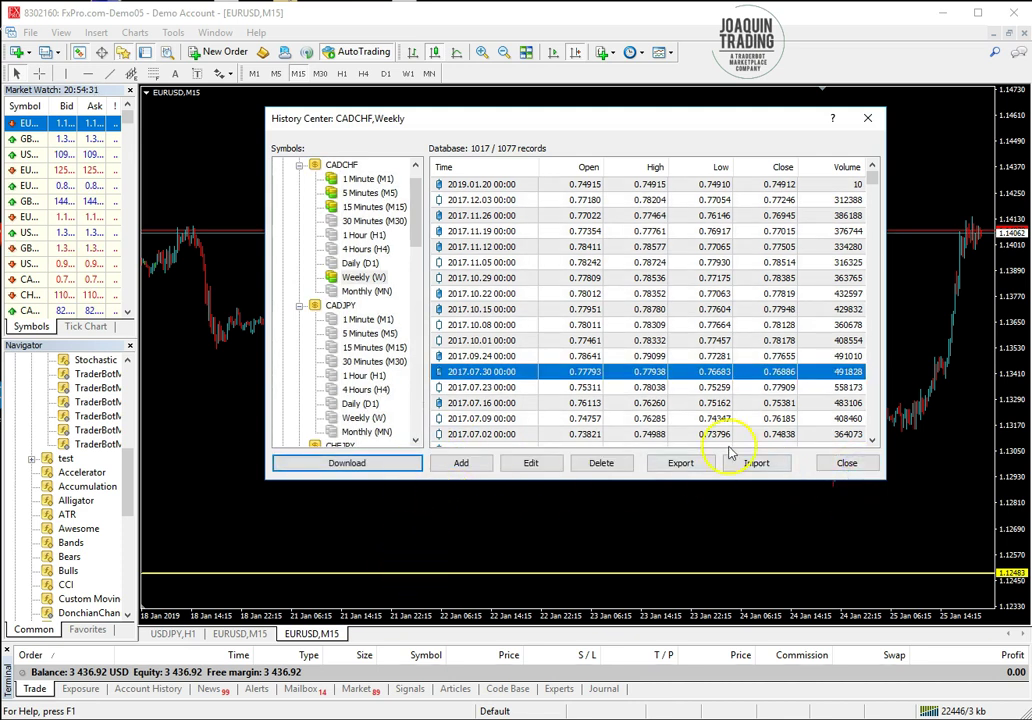
pyautogui.click(847, 463)
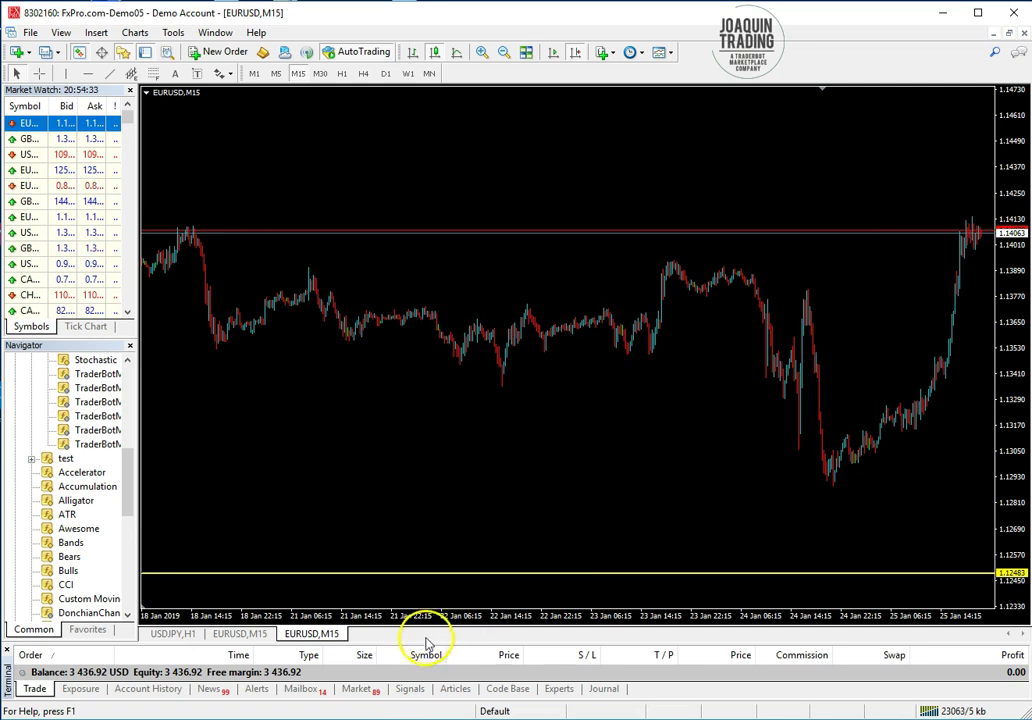
# Show the Journal in a temporarily enlarged Terminal and download the CADCHF price history from the MetaQuotes history center
pyautogui.moveTo(428, 638); pyautogui.dragTo(440, 536)
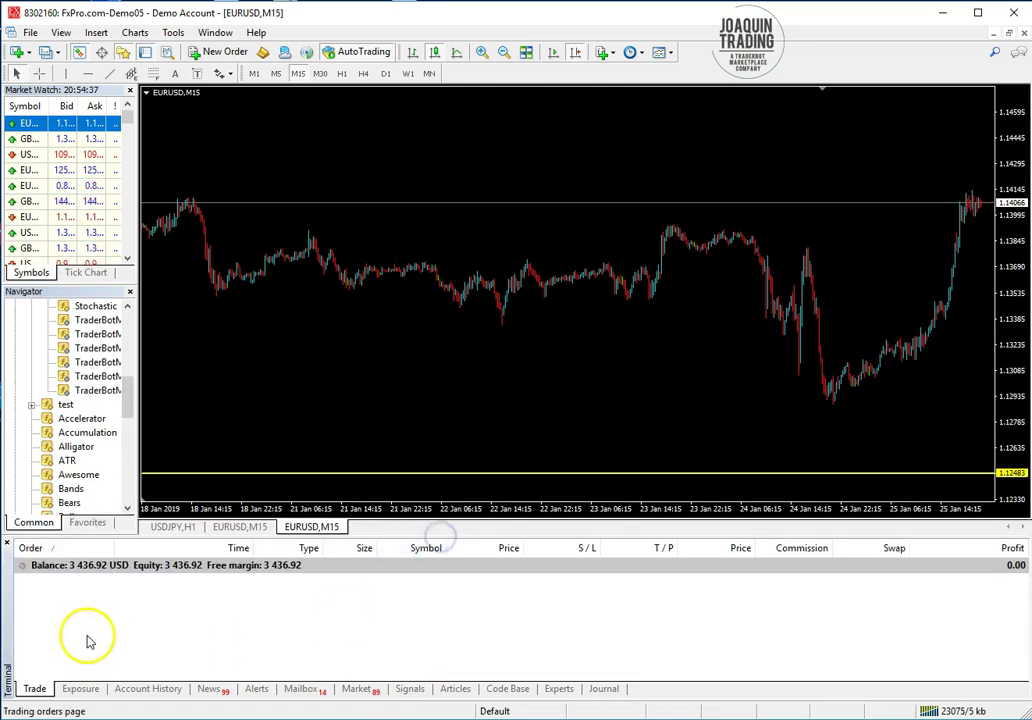
pyautogui.click(604, 689)
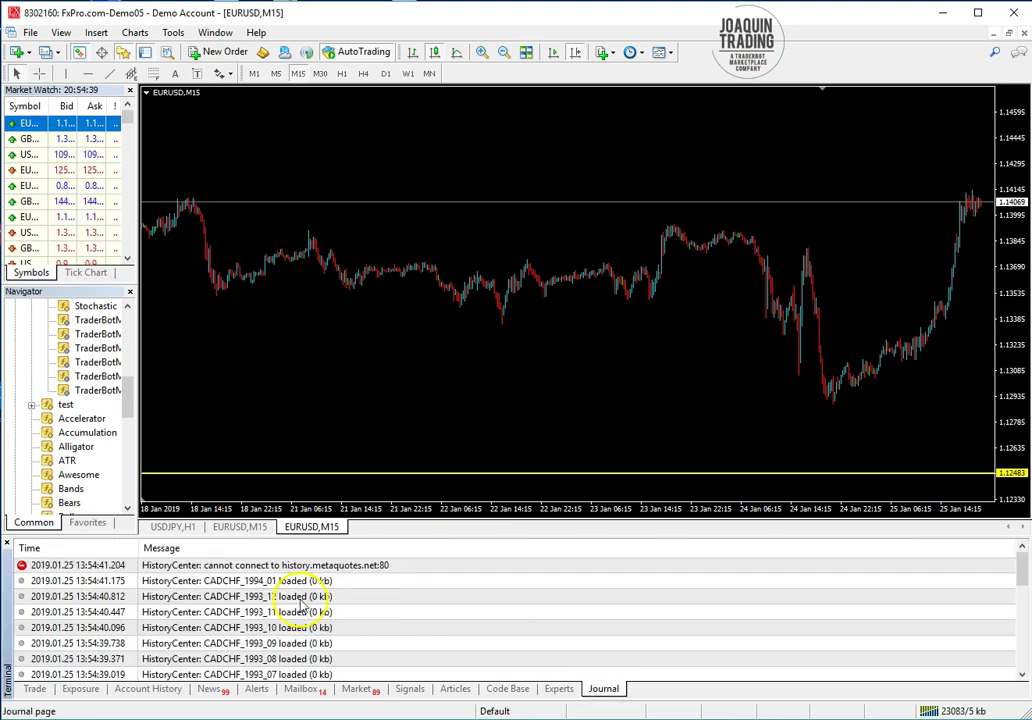
pyautogui.click(173, 32)
pyautogui.click(196, 76)
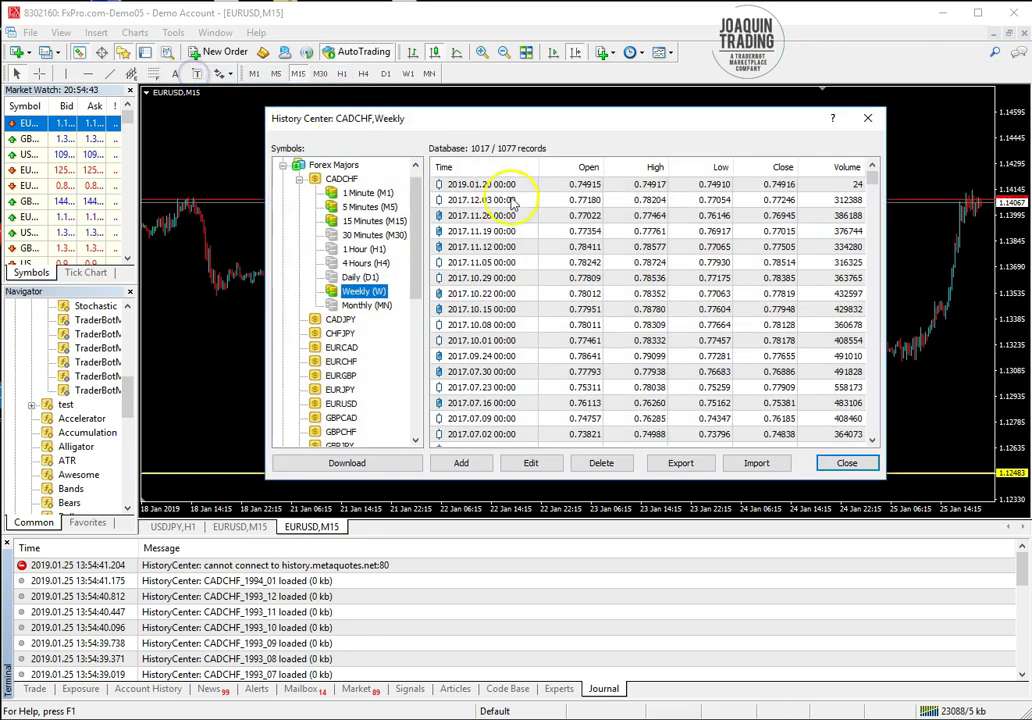
pyautogui.click(346, 463)
pyautogui.click(553, 453)
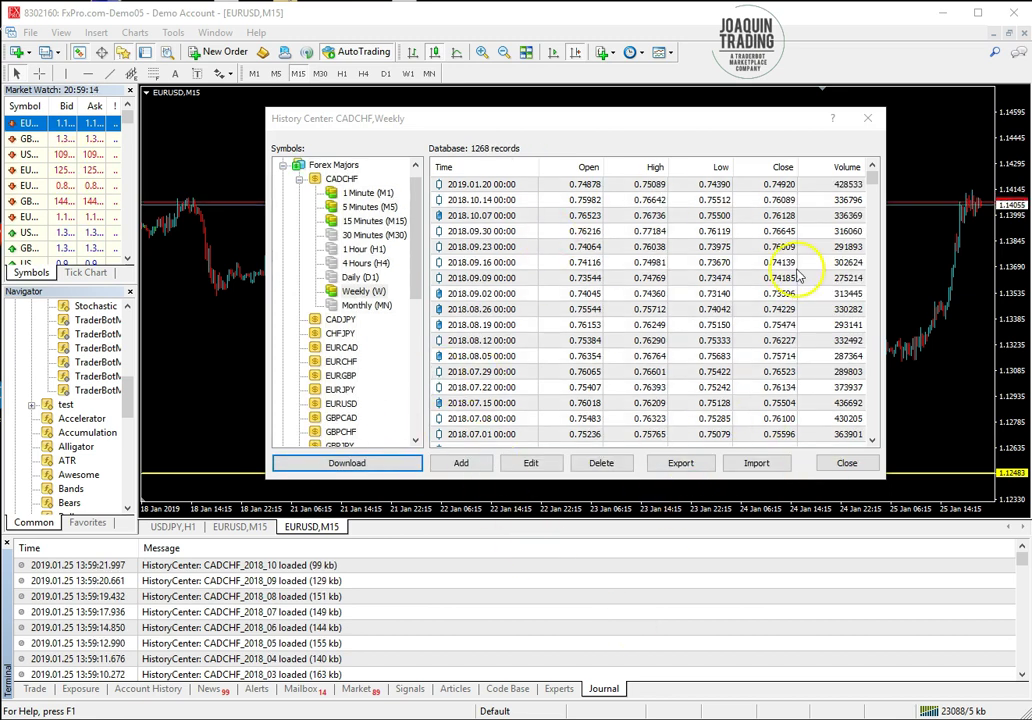
pyautogui.click(852, 463)
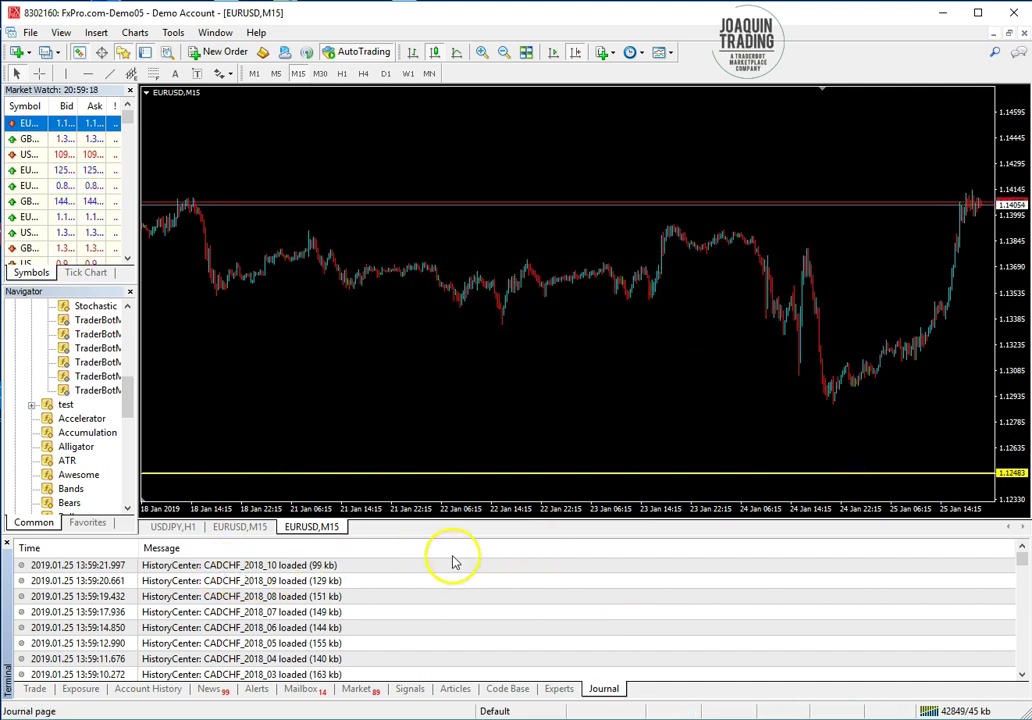
pyautogui.moveTo(463, 538); pyautogui.dragTo(475, 640)
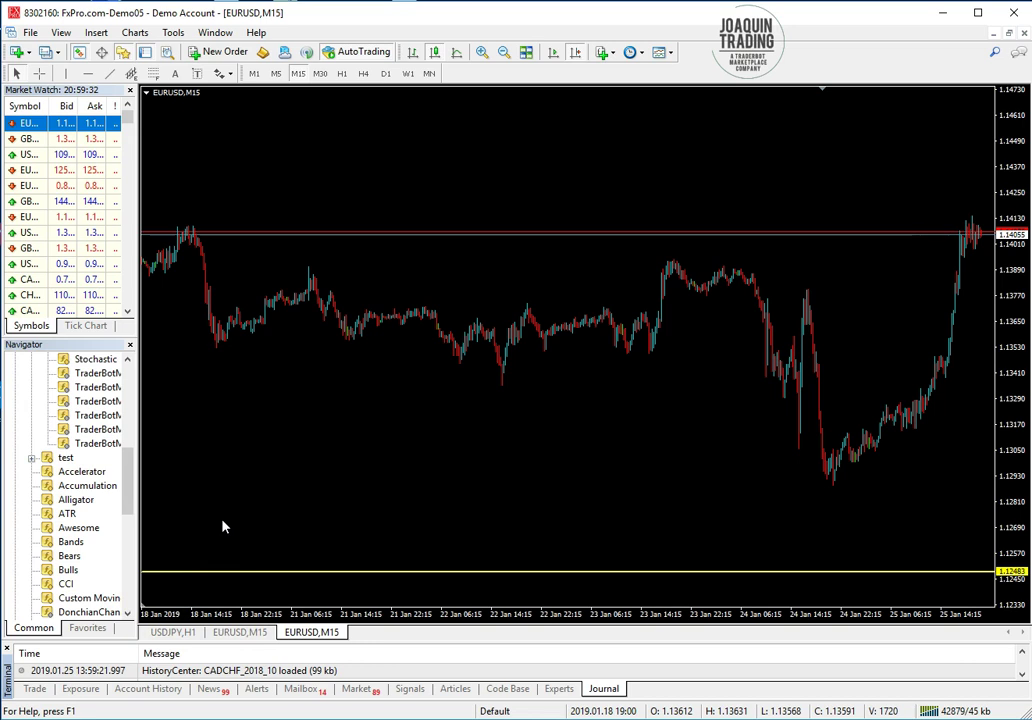
# Examine the oldest available EURUSD bars on the M15 chart and check their dates, also on the M1 timeframe
pyautogui.hotkey('ctrl', 't')
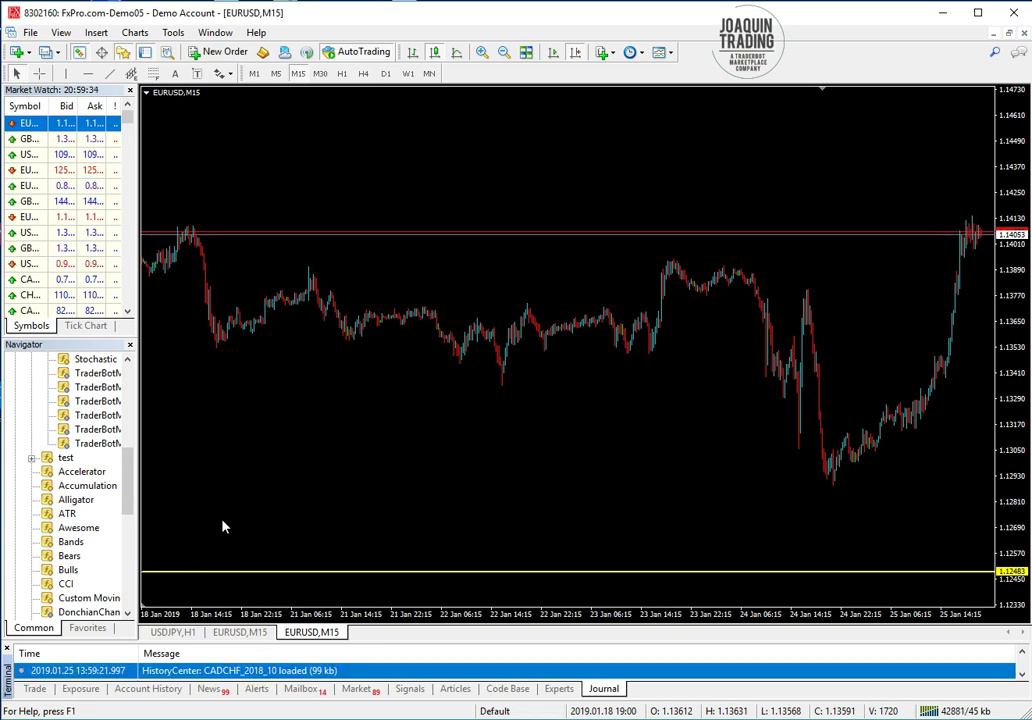
pyautogui.scroll(-10, 214, 546)
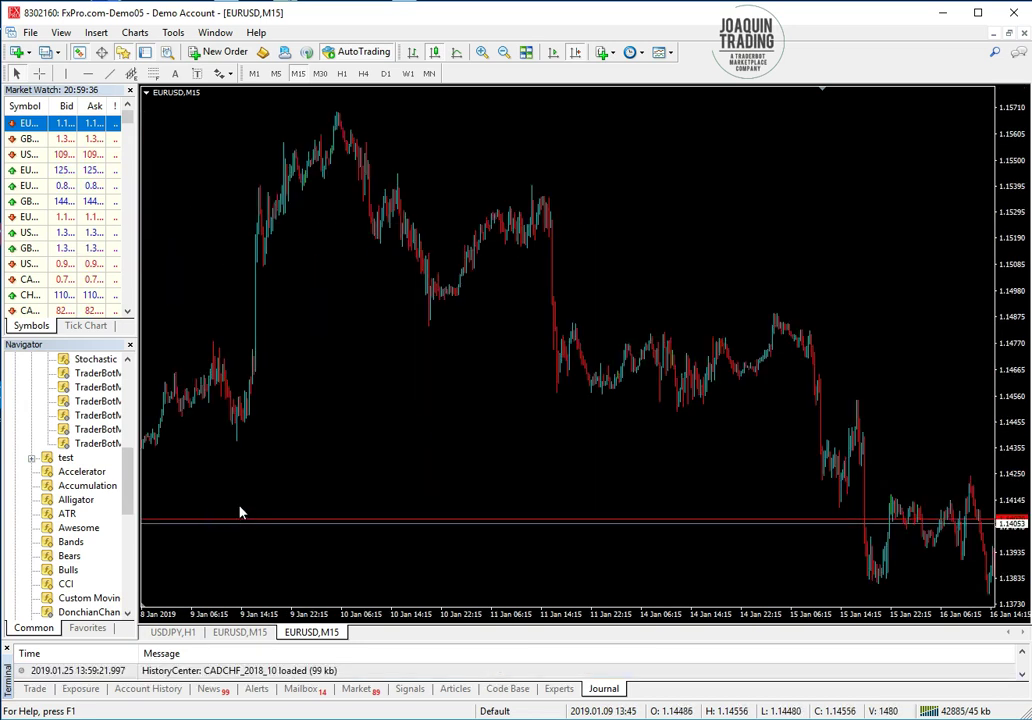
pyautogui.press('Home')
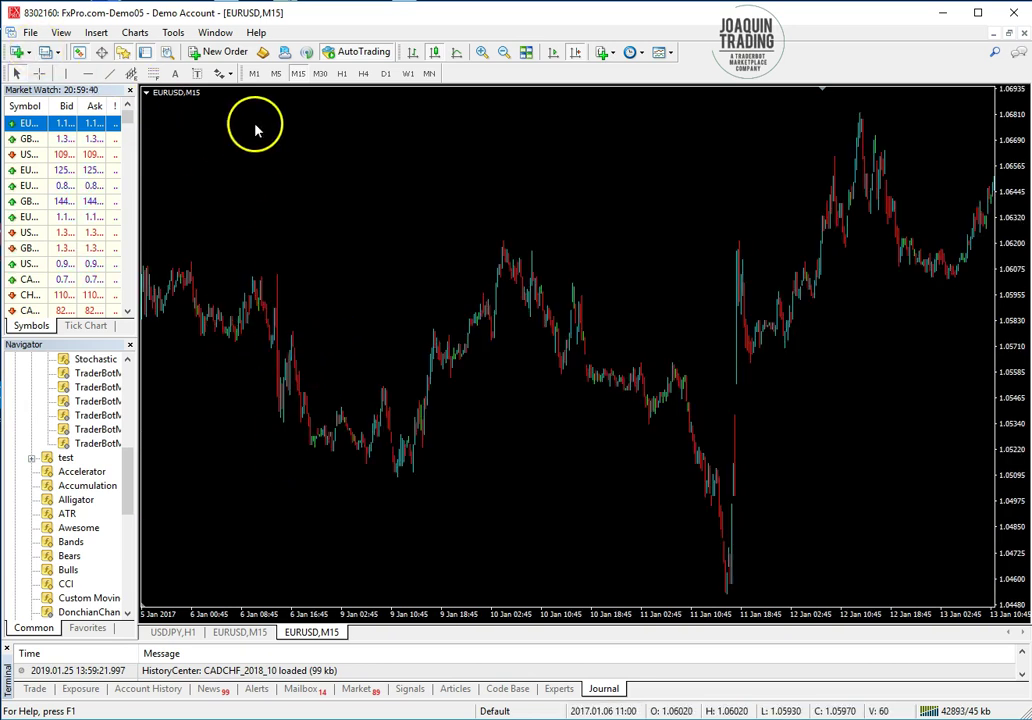
pyautogui.middleClick(193, 486)
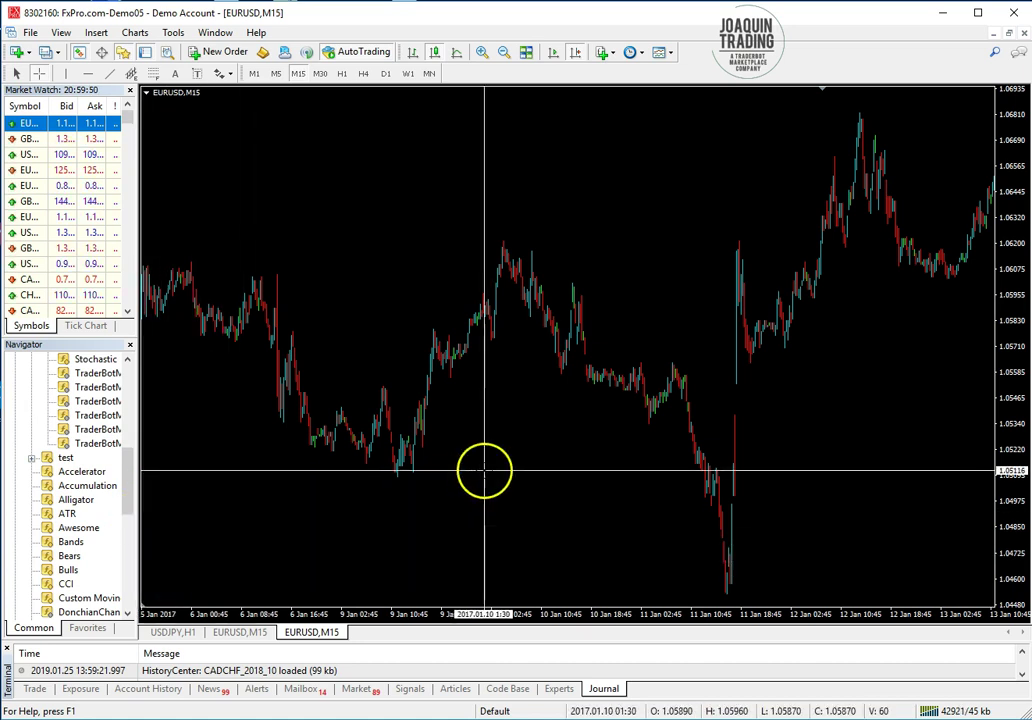
pyautogui.click(253, 74)
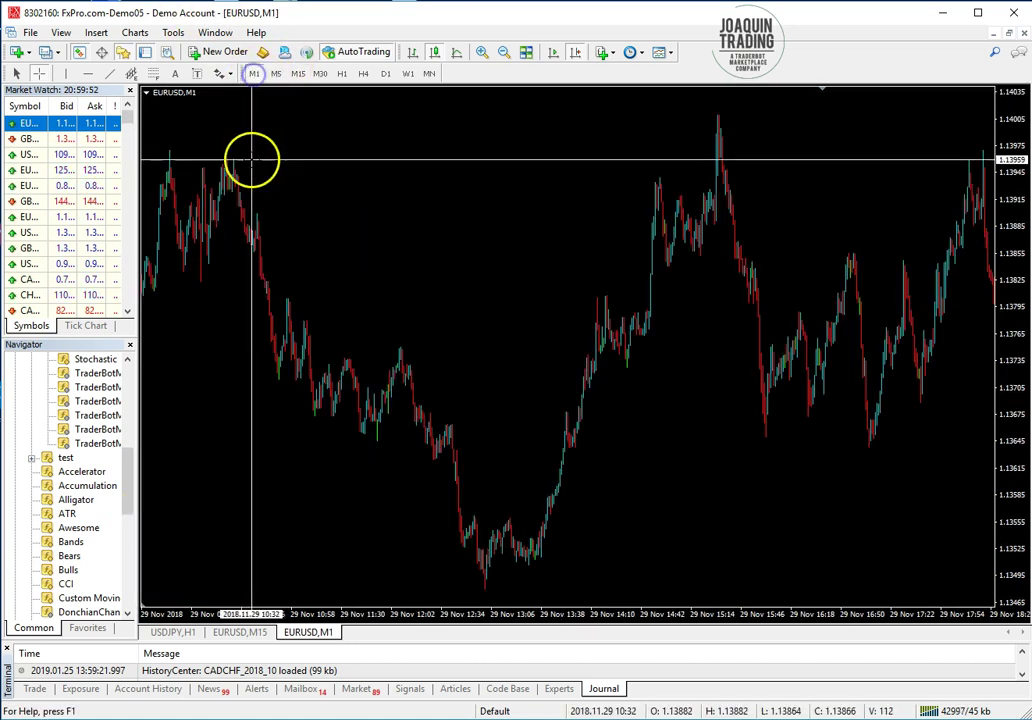
pyautogui.press('Escape')
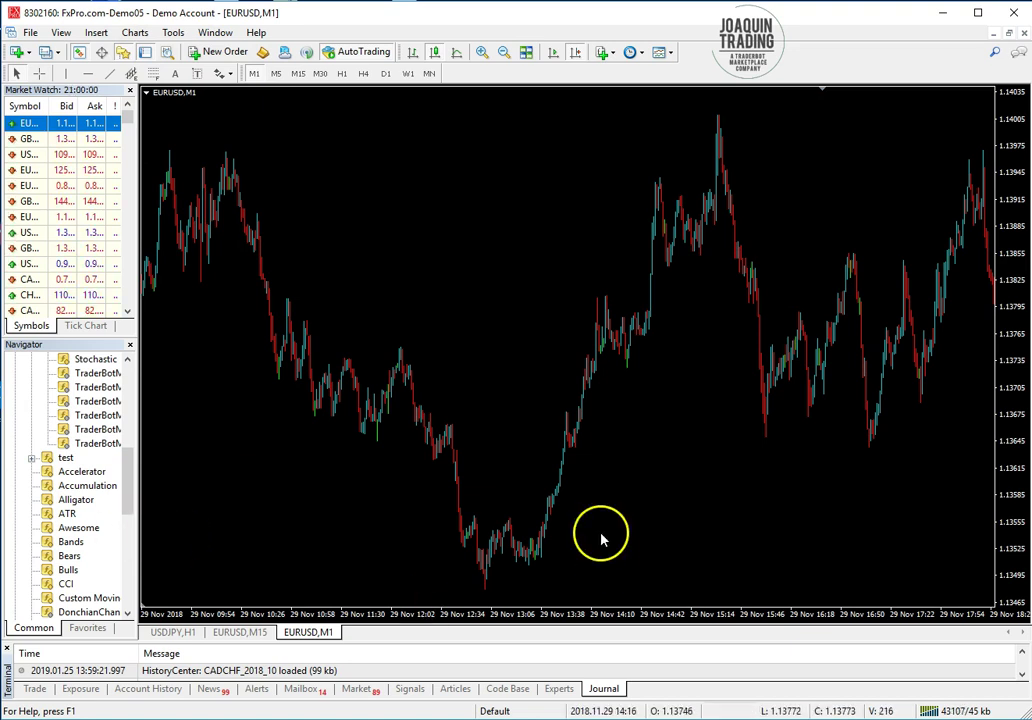
# Switch the chart to the weekly timeframe, widen the Market Watch and load CADCHF into the chart
pyautogui.click(407, 73)
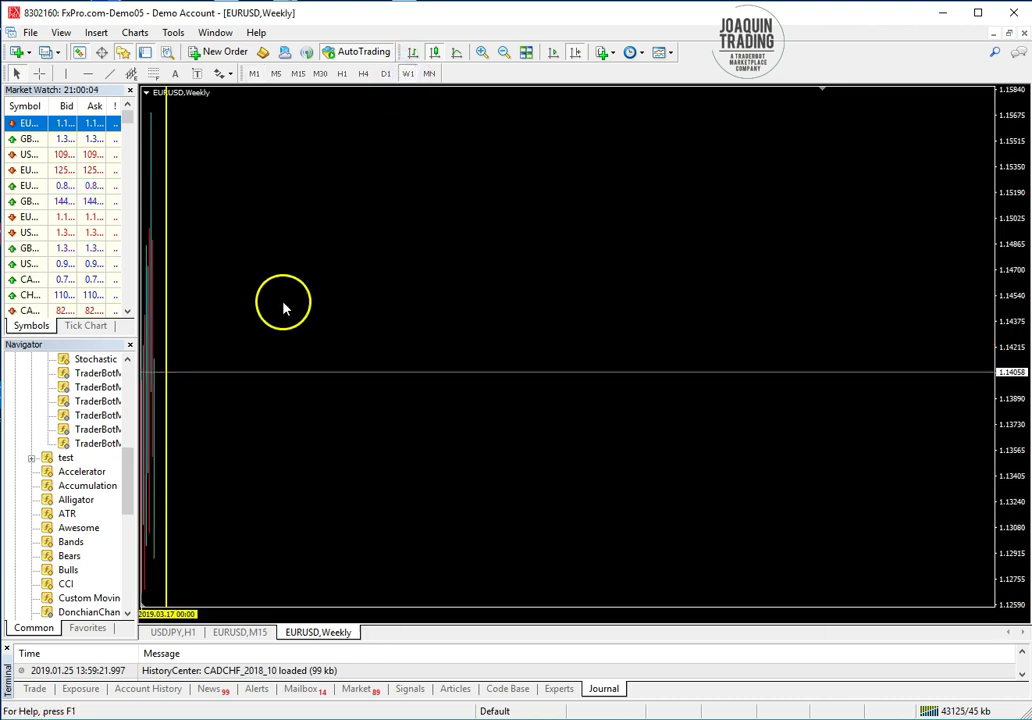
pyautogui.moveTo(138, 249); pyautogui.dragTo(256, 253)
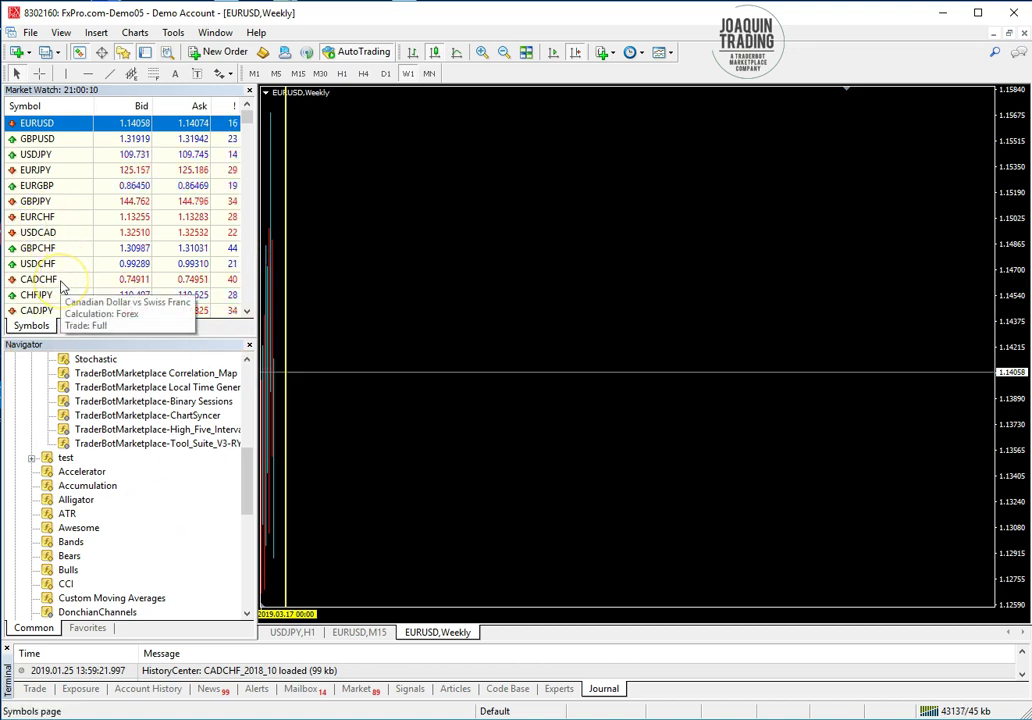
pyautogui.moveTo(60, 287); pyautogui.dragTo(481, 309)
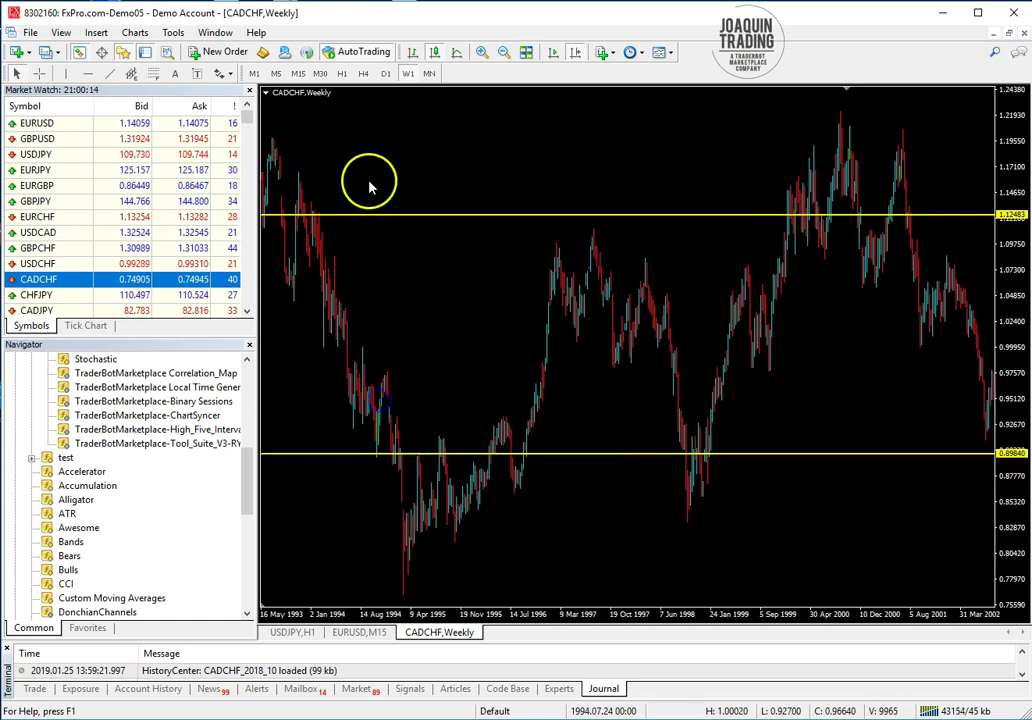
# Compare how far back the CADCHF price history reaches on the M15 and weekly timeframes
pyautogui.click(298, 73)
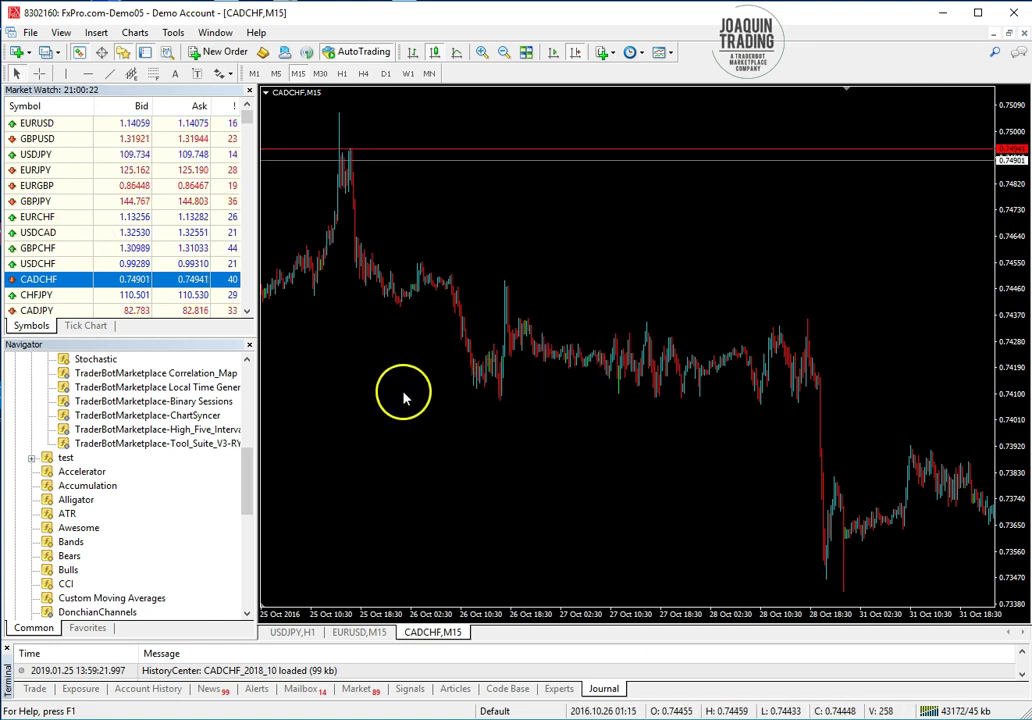
pyautogui.moveTo(402, 392); pyautogui.dragTo(399, 388)
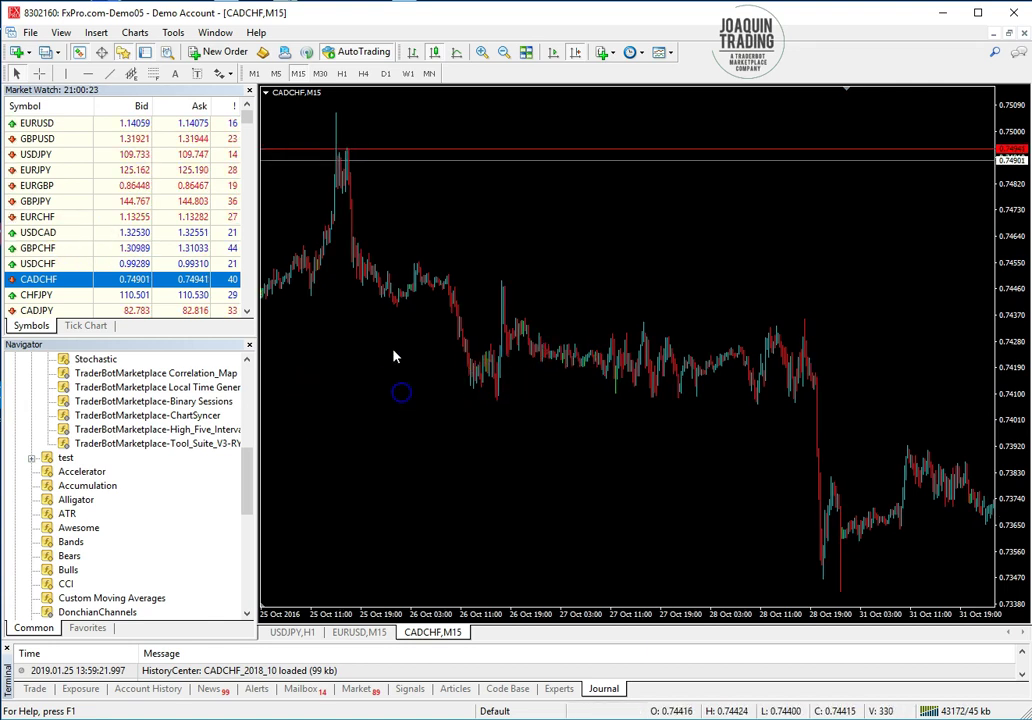
pyautogui.click(407, 73)
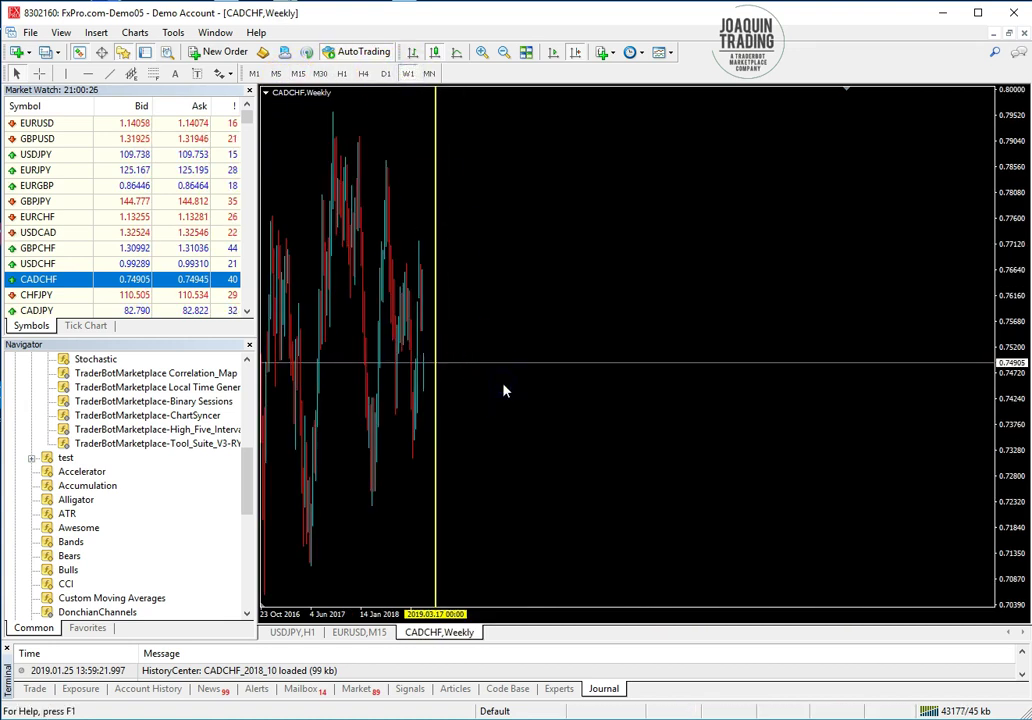
pyautogui.press('Home')
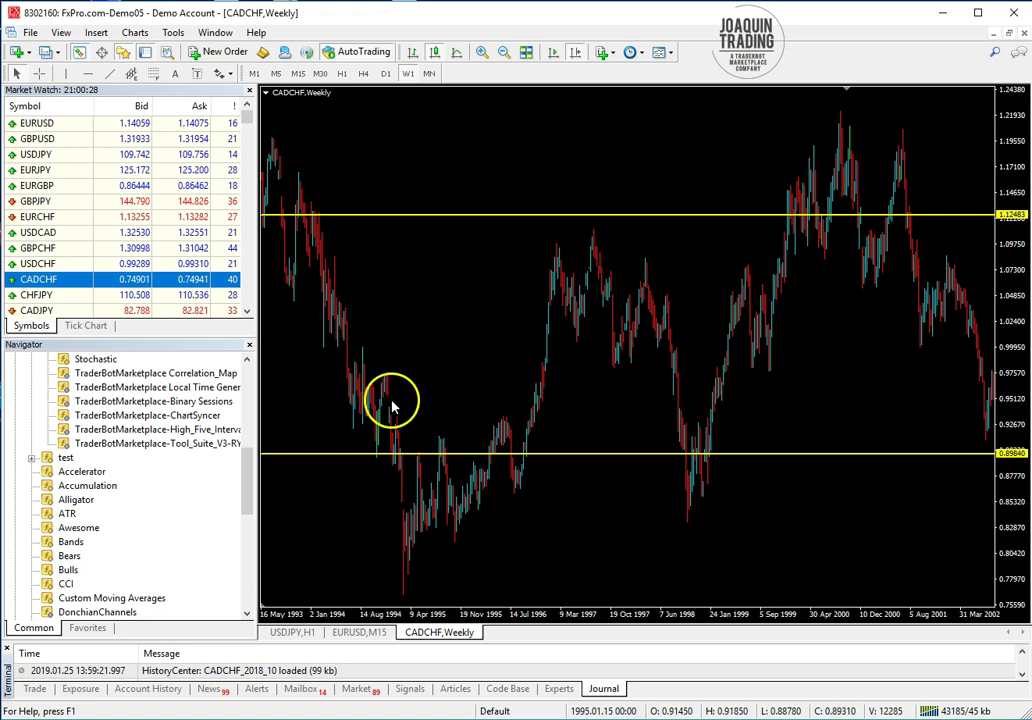
pyautogui.rightClick(291, 430)
pyautogui.press('Escape')
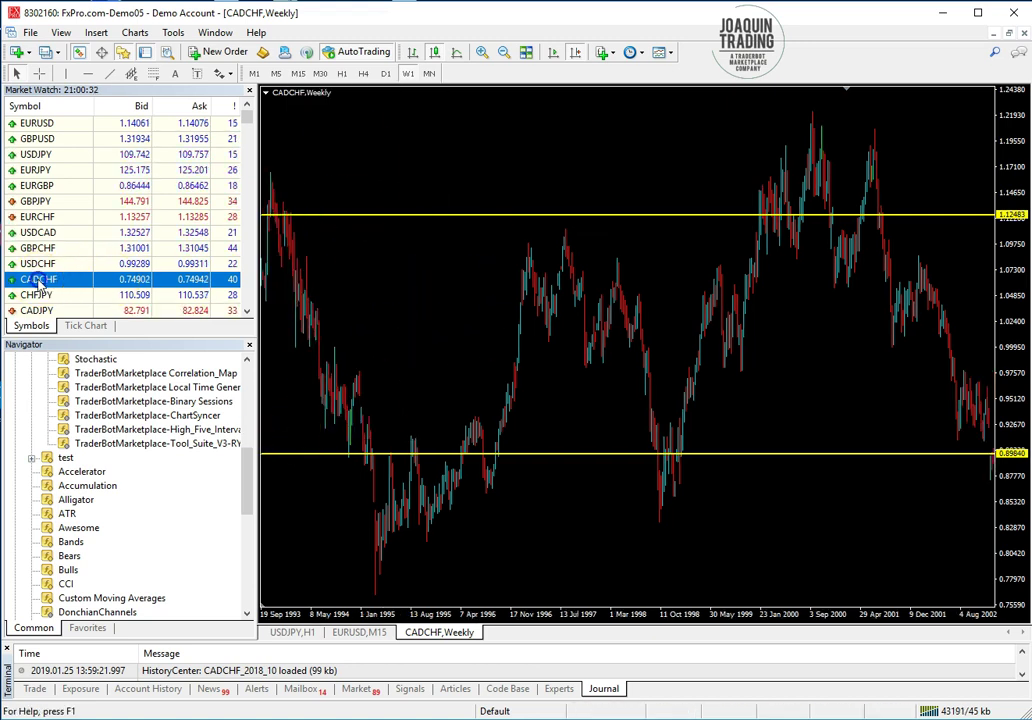
# Move CADCHF to the first place in the Market Watch symbol list
pyautogui.moveTo(59, 128); pyautogui.dragTo(55, 124)
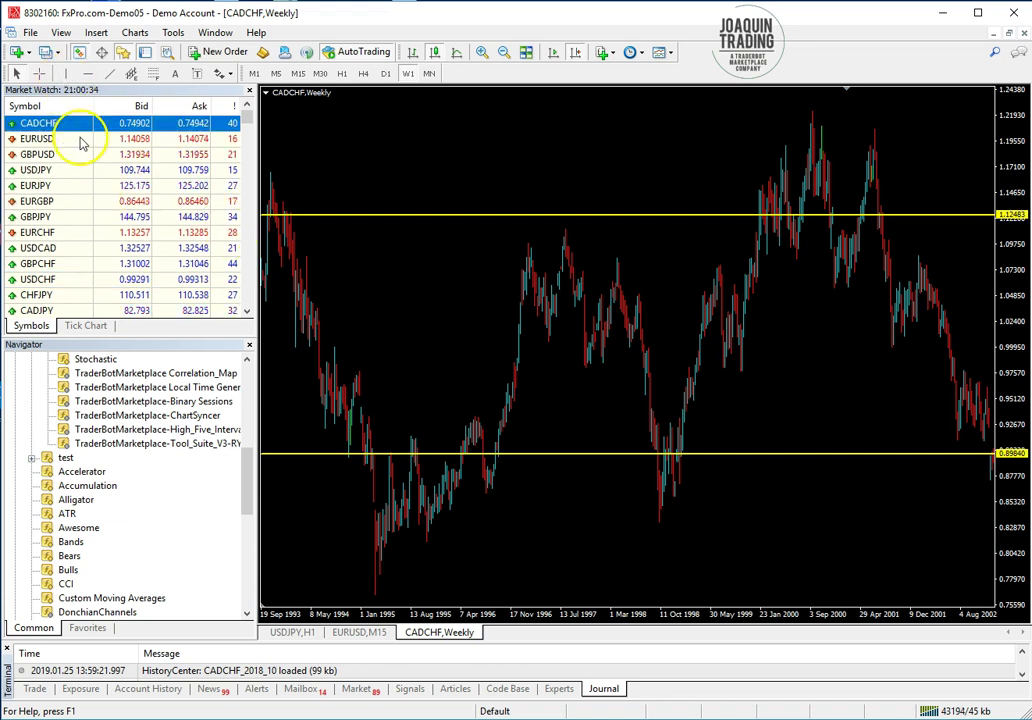